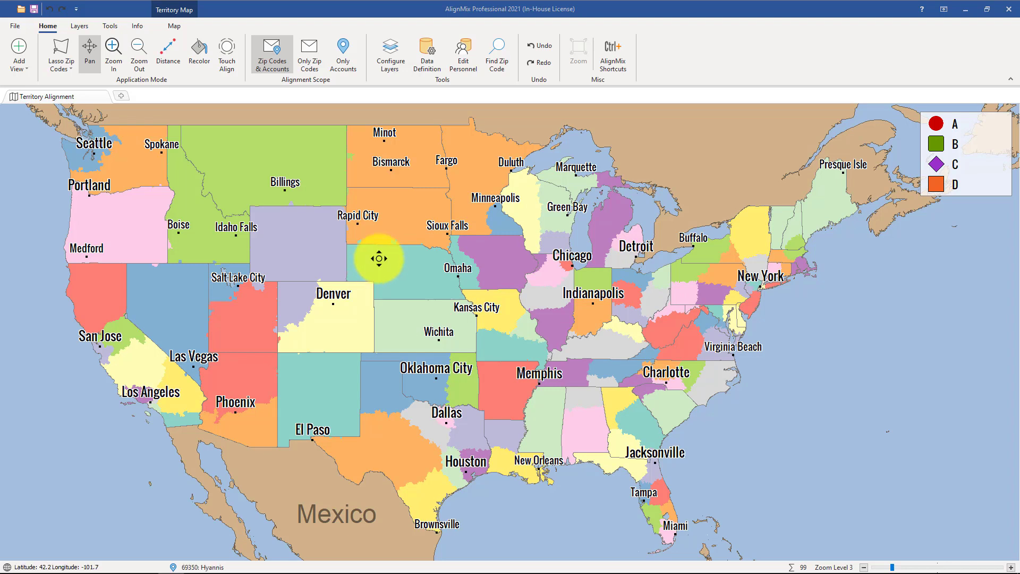
Start creating an index for 100 territories, scaled so that the average territory is 1,000.
left_click(110, 25)
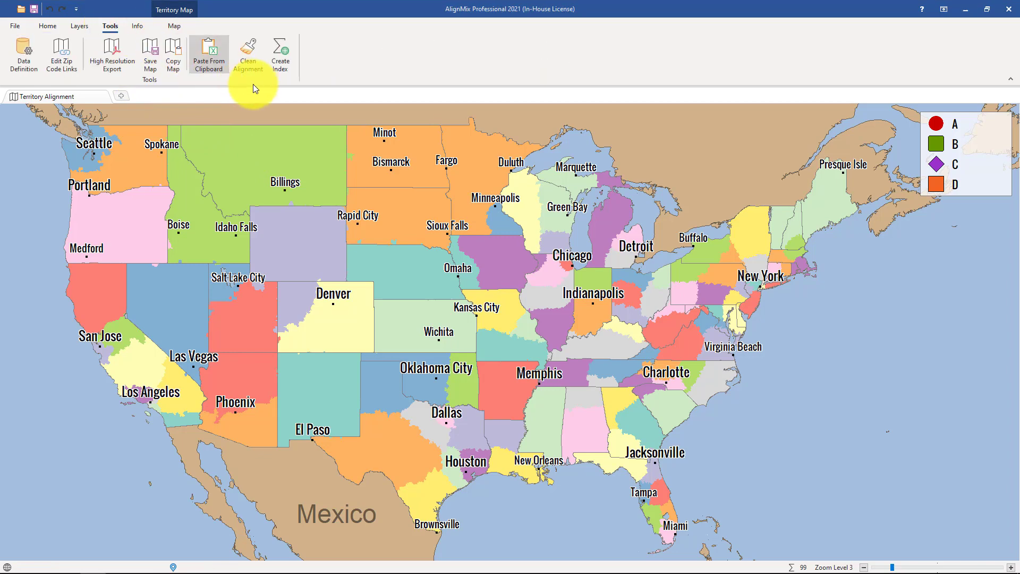
left_click(283, 63)
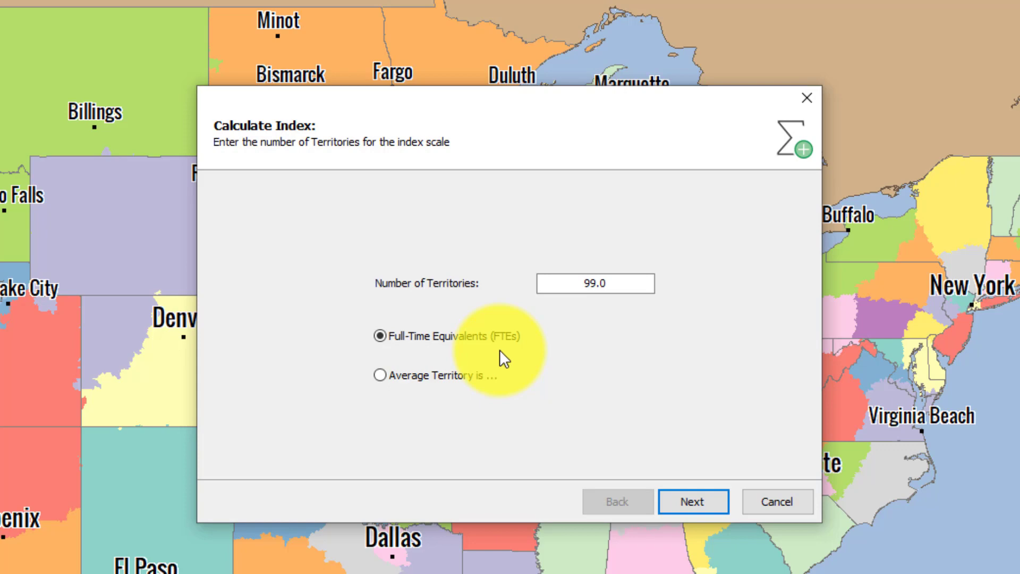
left_click(380, 376)
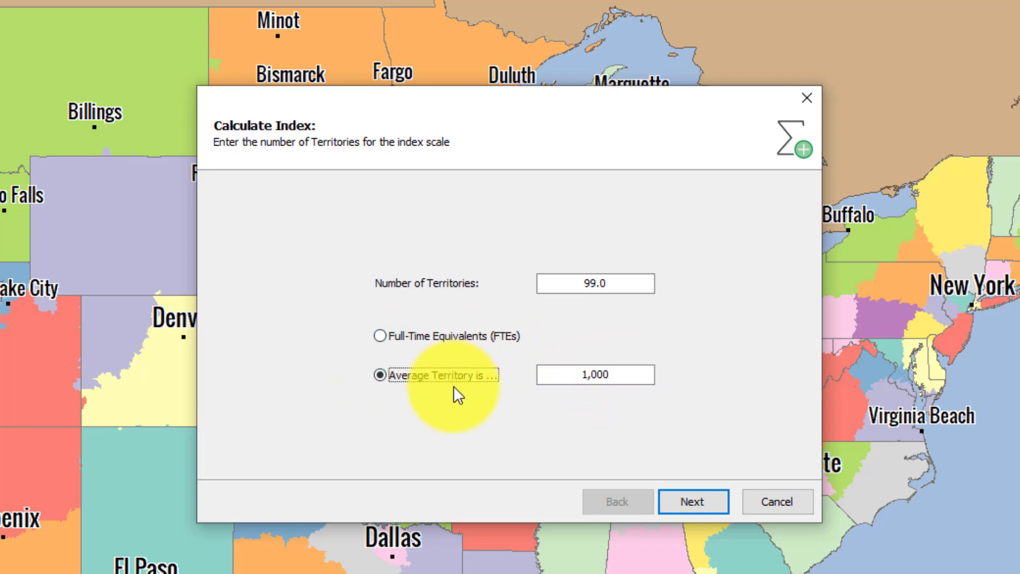
double_click(630, 283)
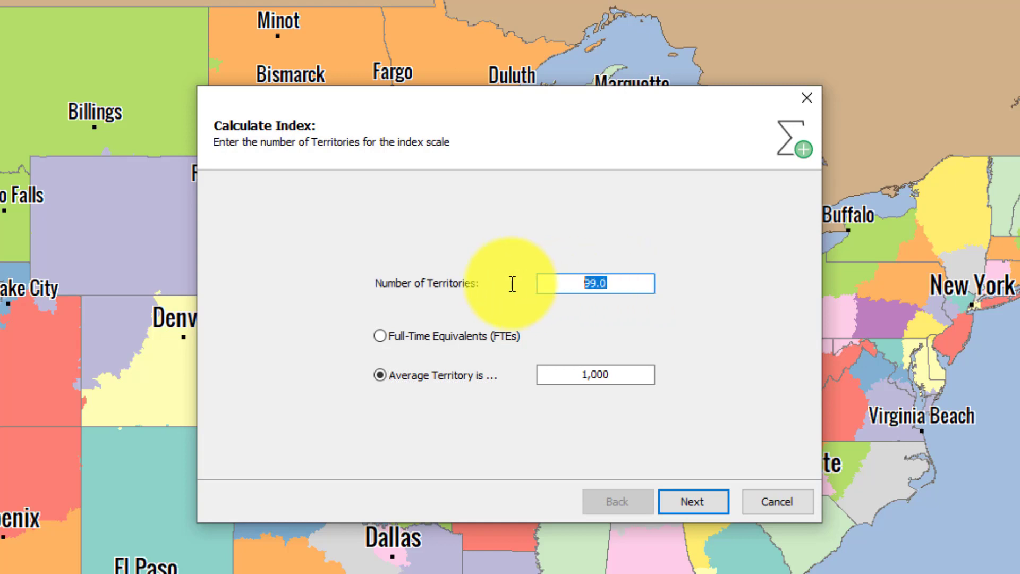
type("100")
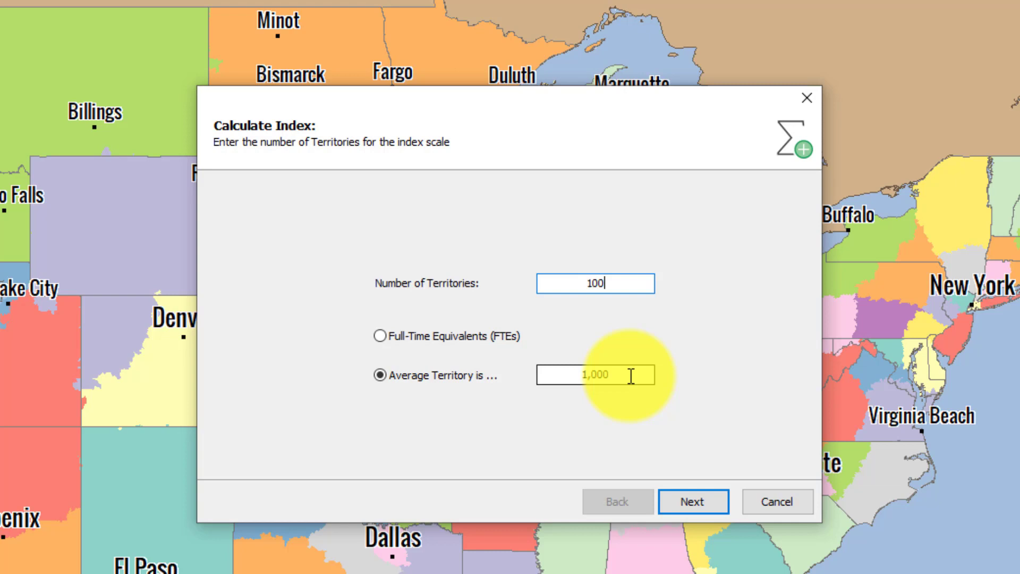
left_click(459, 337)
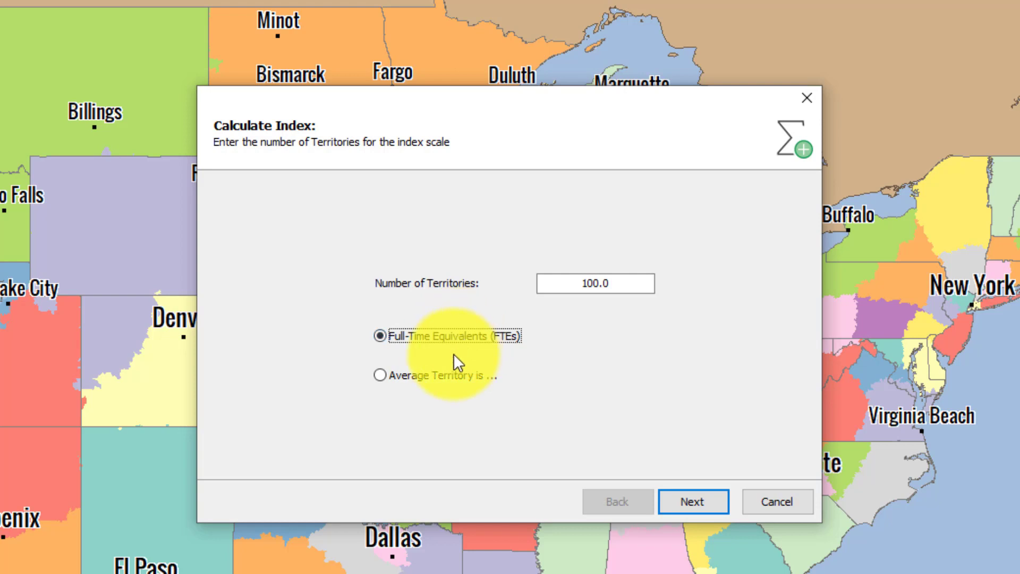
left_click(388, 375)
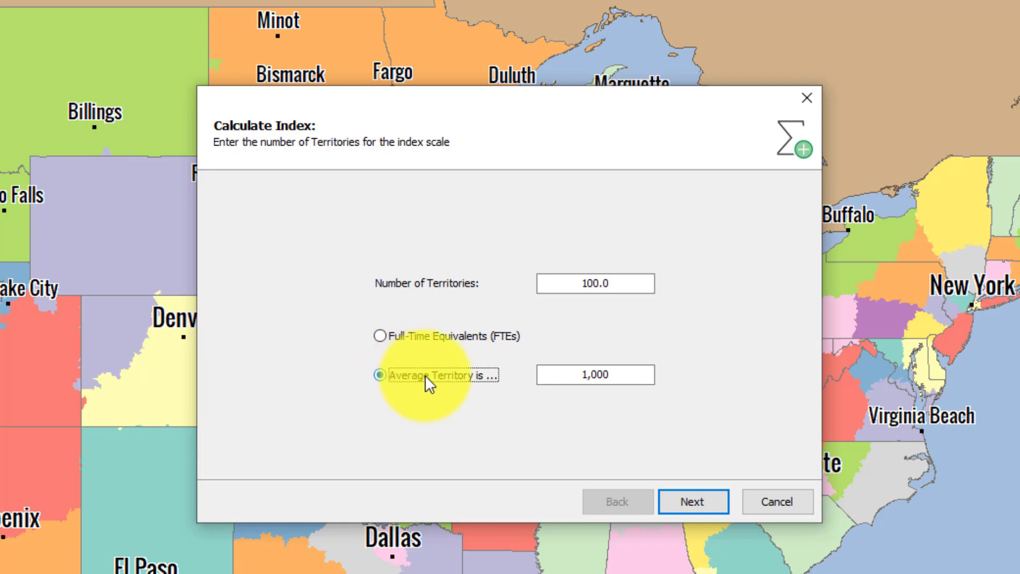
left_click(703, 509)
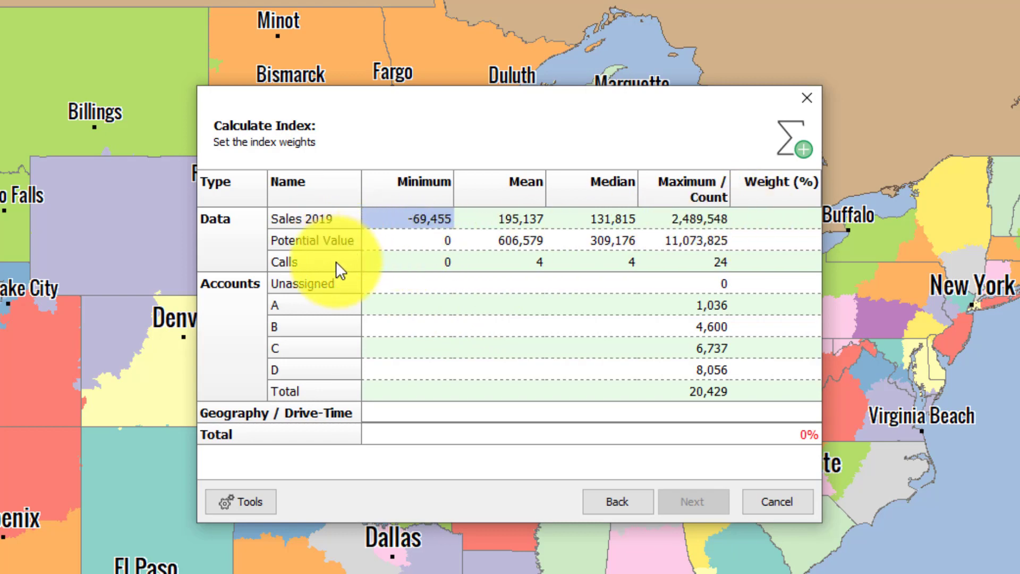
Set the index weights to 10% for Sales 2019, 30% for Potential Value and 60% for Calls.
left_click(773, 213)
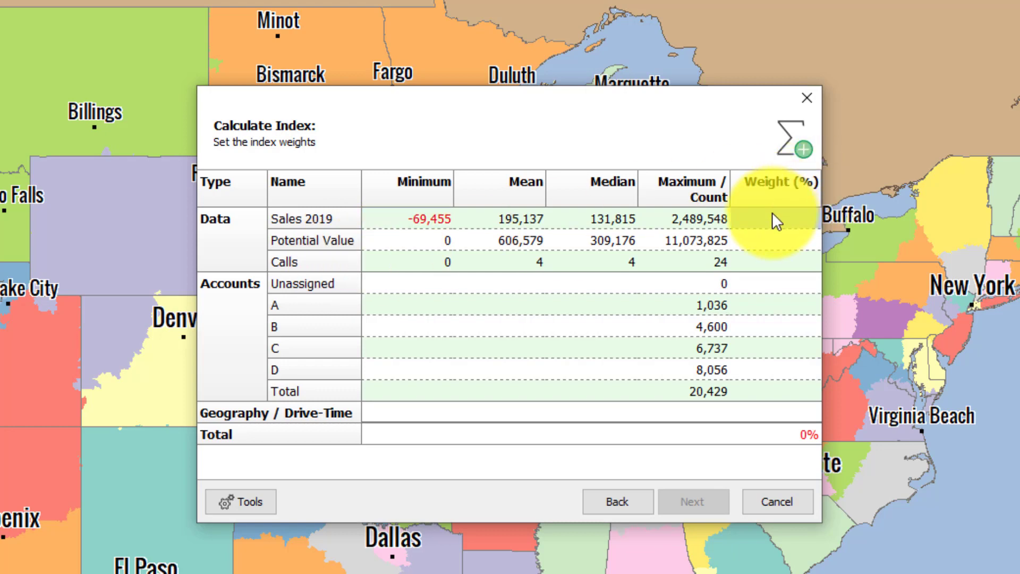
type("10")
key("Return")
key("Down")
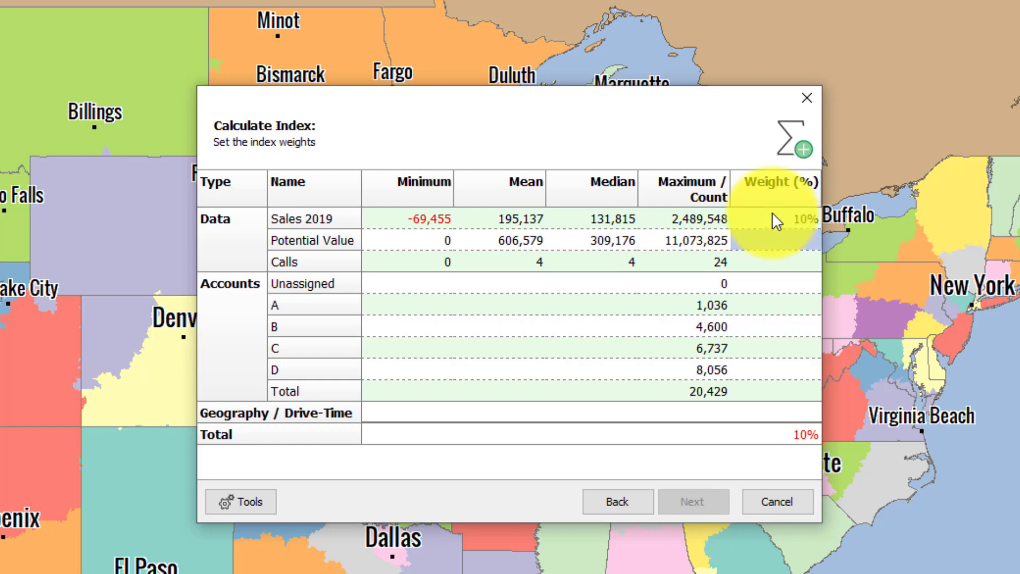
type("30")
key("Return")
key("Down")
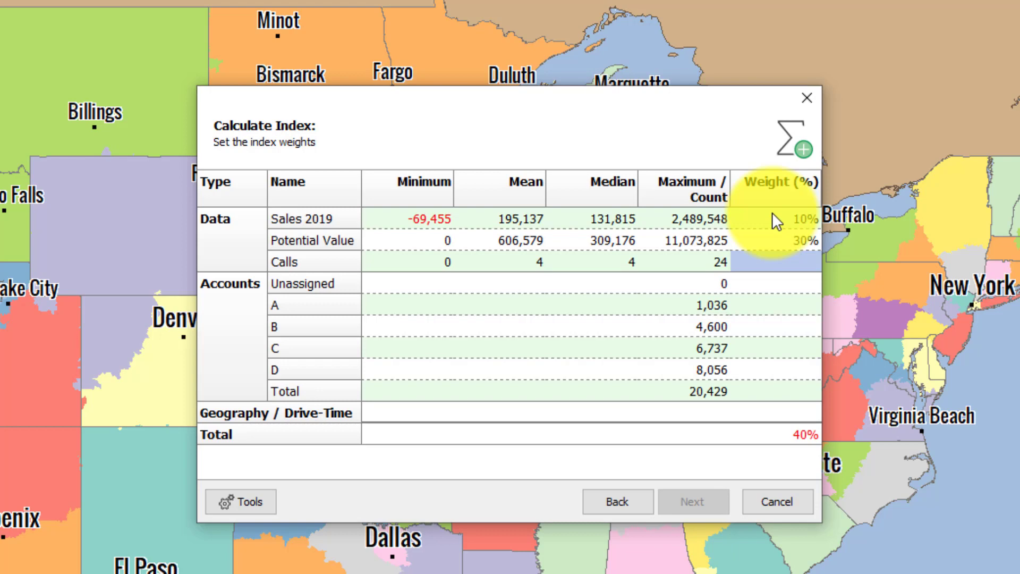
type("60")
key("Return")
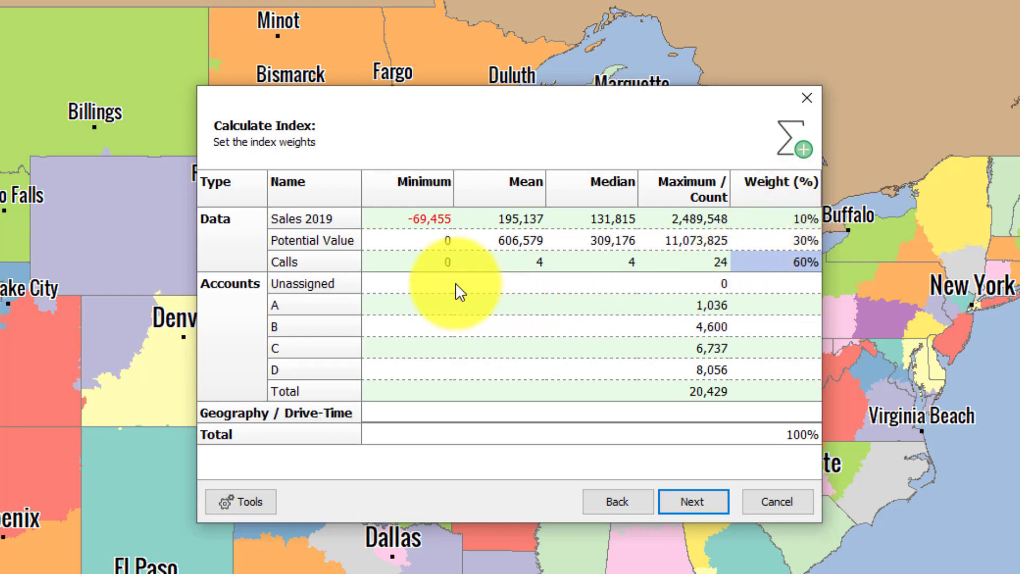
Set the minimum for Sales 2019 to 0 in the index weights table.
left_click(436, 220)
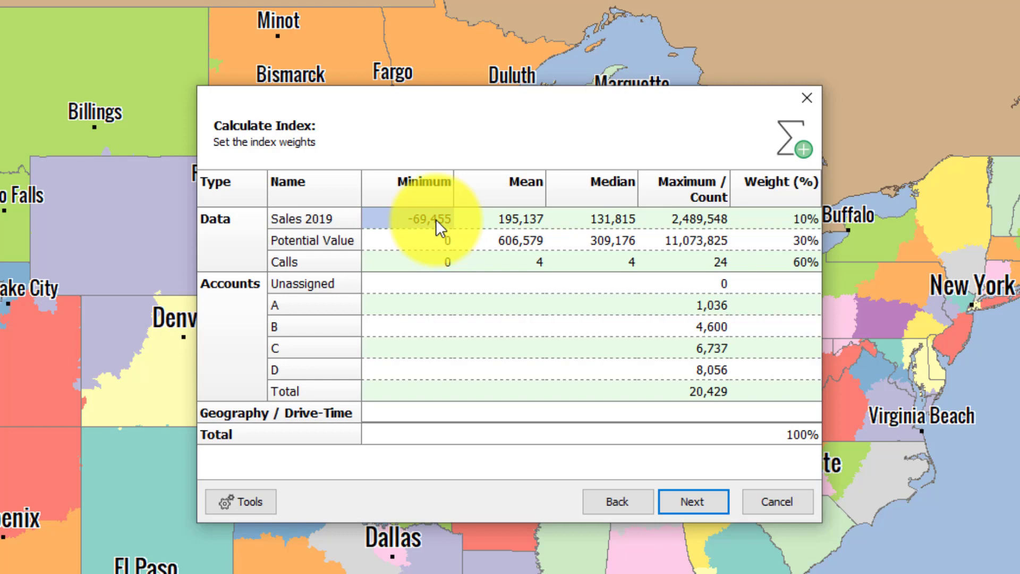
type("0")
key("Return")
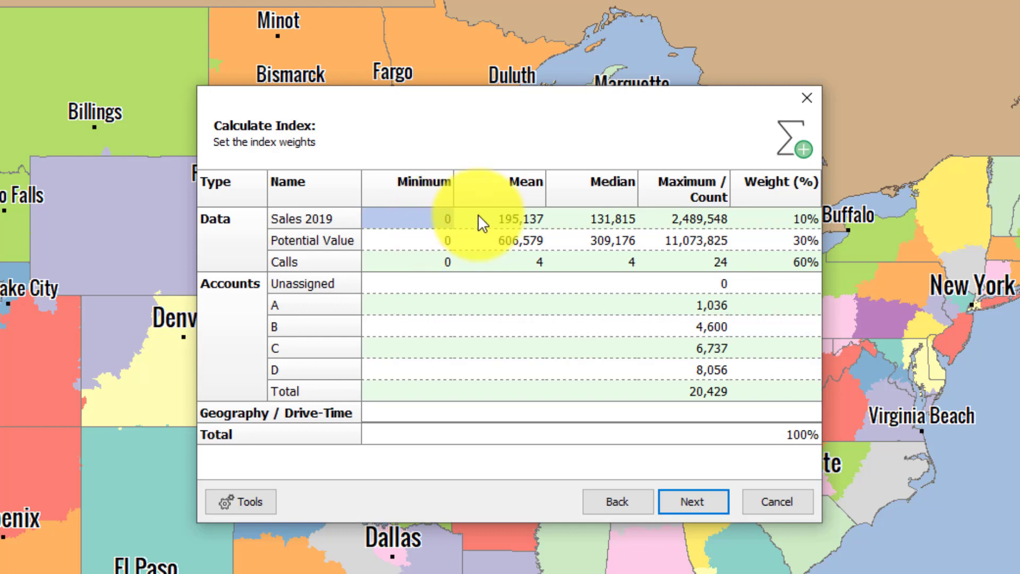
left_click(694, 221)
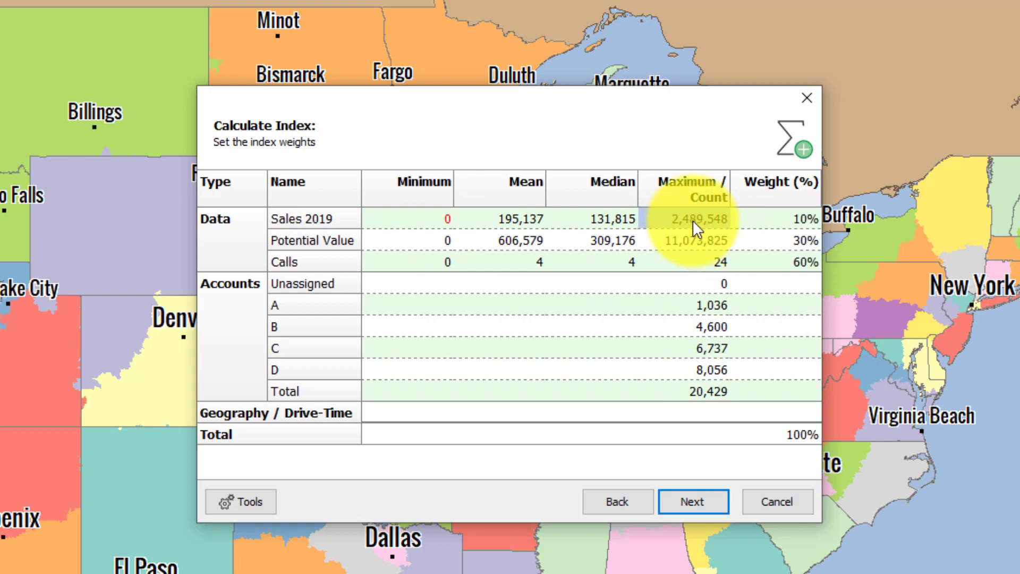
Save the index as a new data series named Index100 and finish the calculation.
left_click(696, 504)
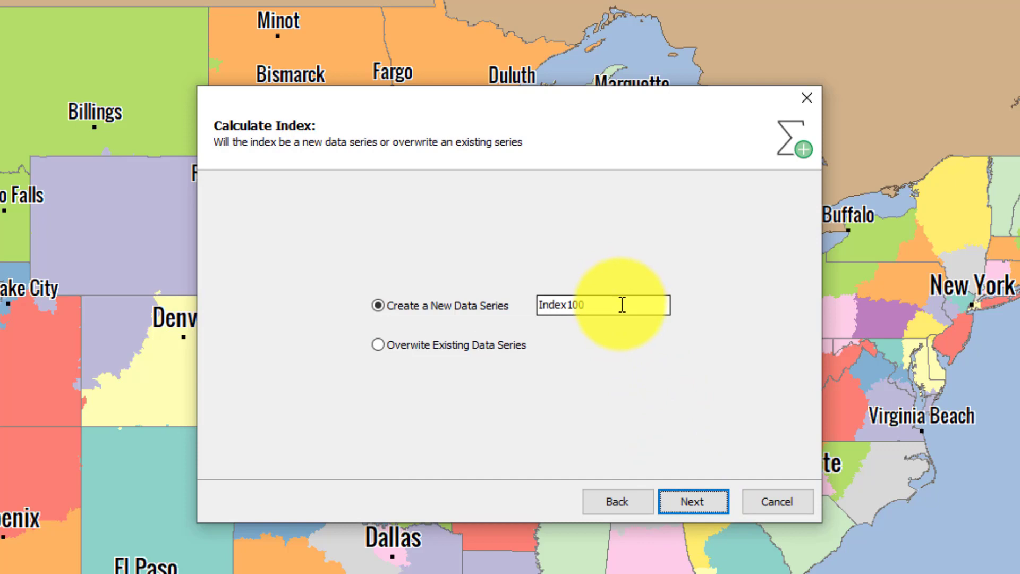
left_click(692, 496)
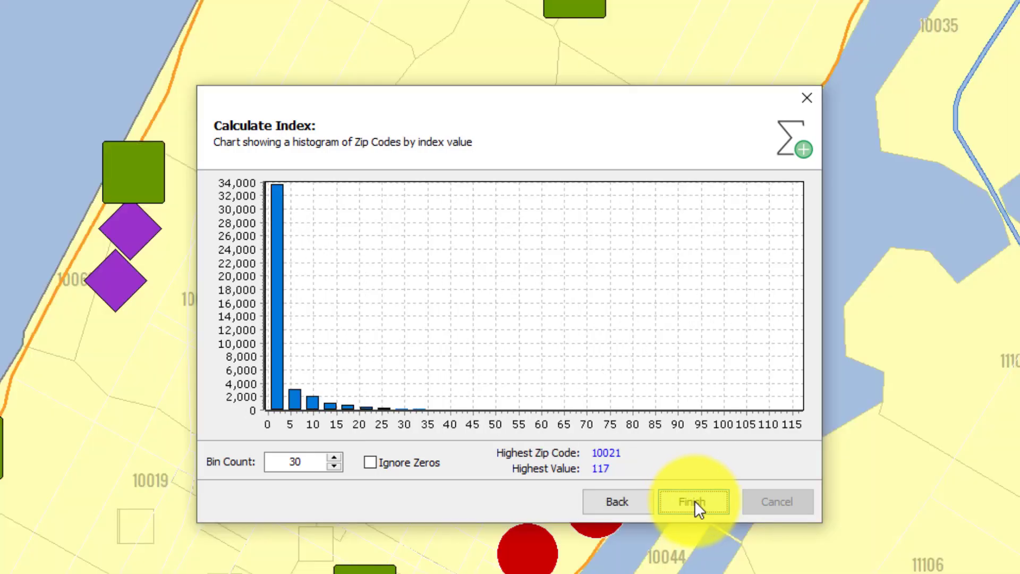
left_click(693, 500)
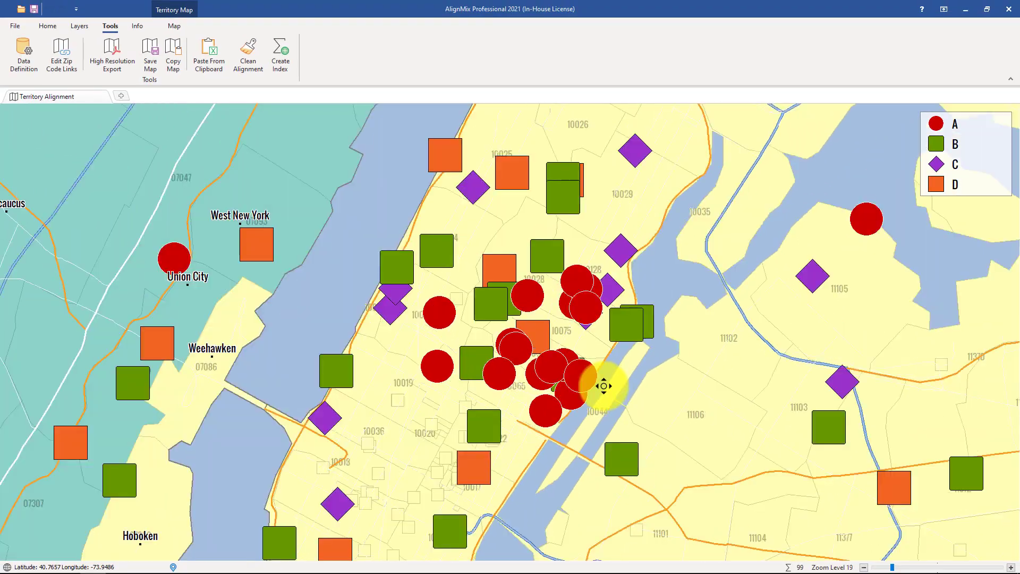
Add a second territory label of type Territory Data that shows Index100 on the map.
scroll(604, 385, "down", 4)
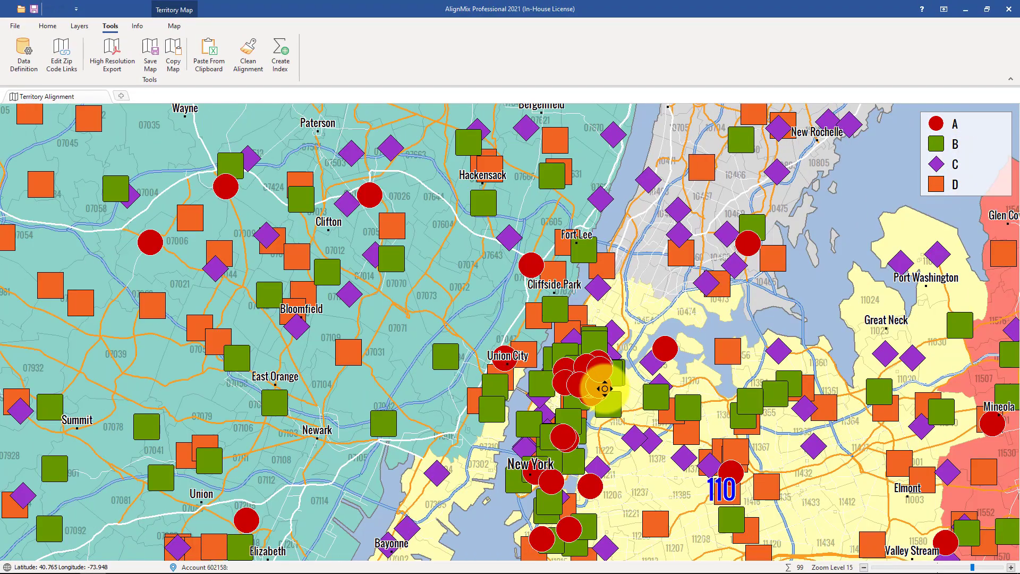
scroll(605, 389, "down", 2)
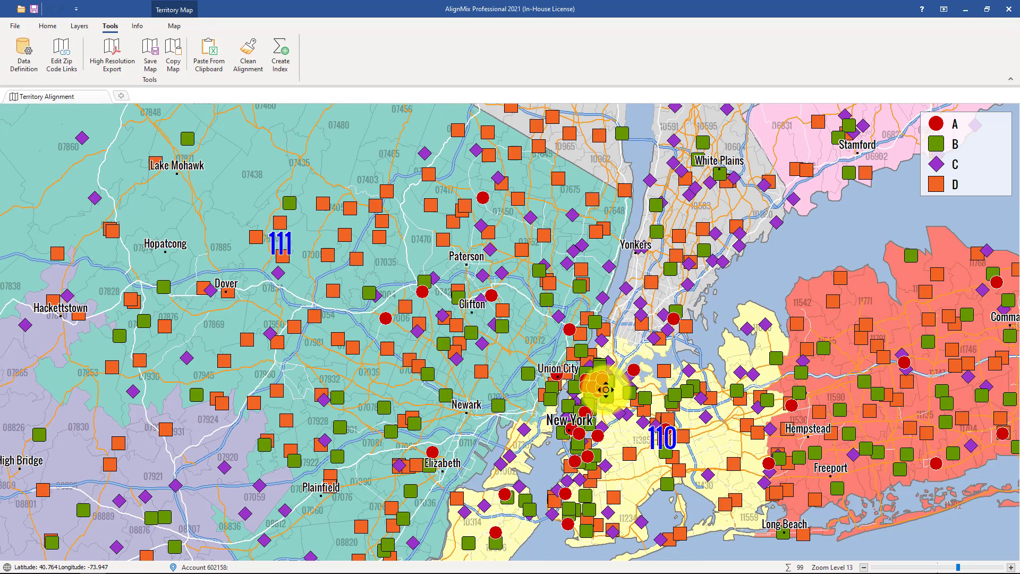
scroll(605, 389, "down", 1)
left_click_drag(615, 399, 484, 346)
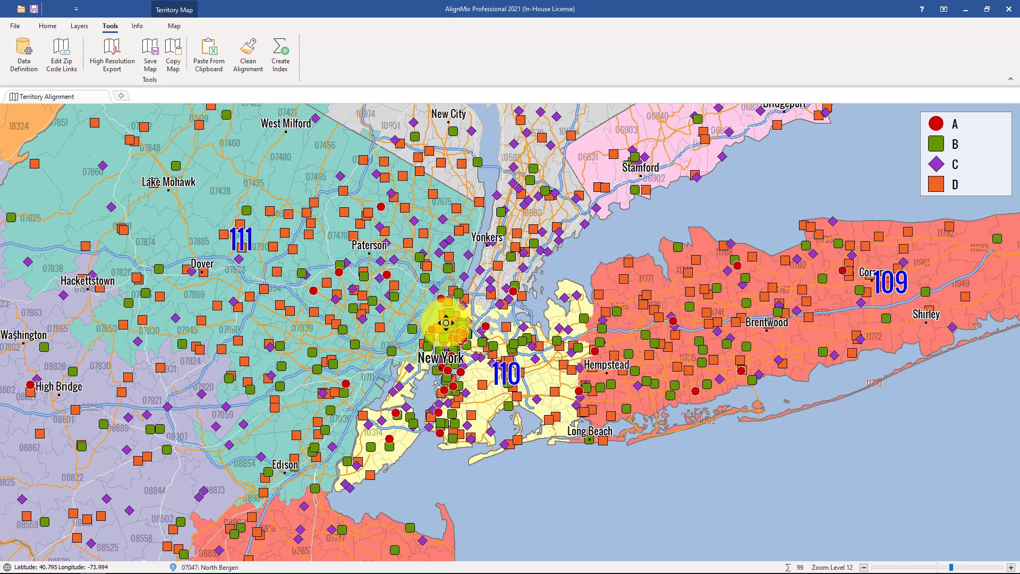
left_click(77, 27)
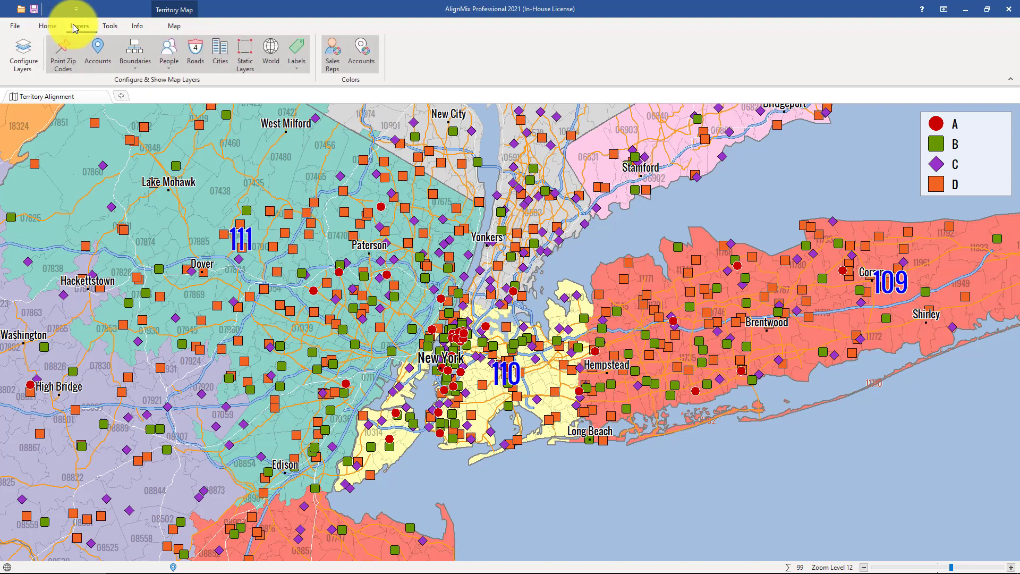
left_click(23, 56)
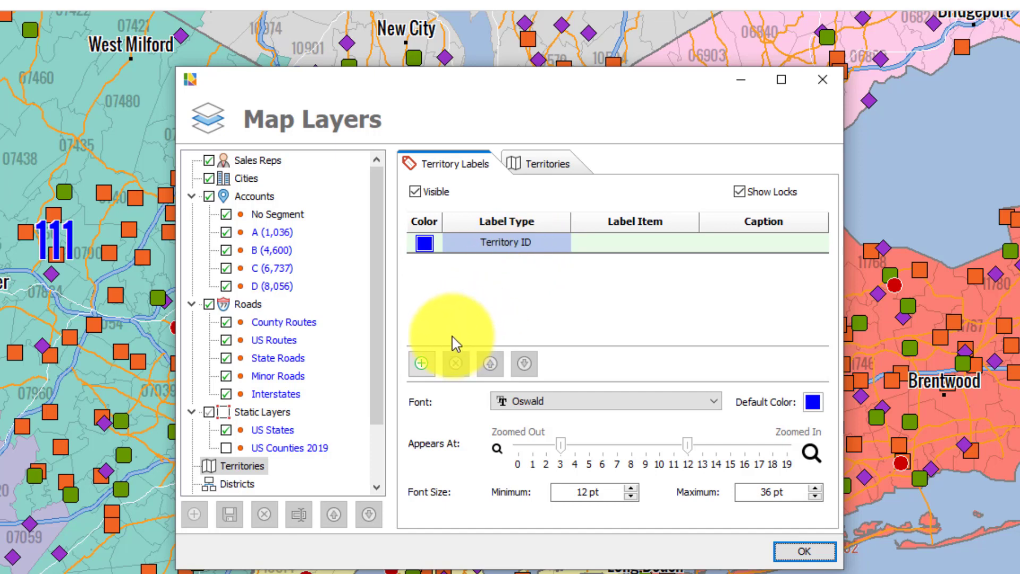
left_click(422, 364)
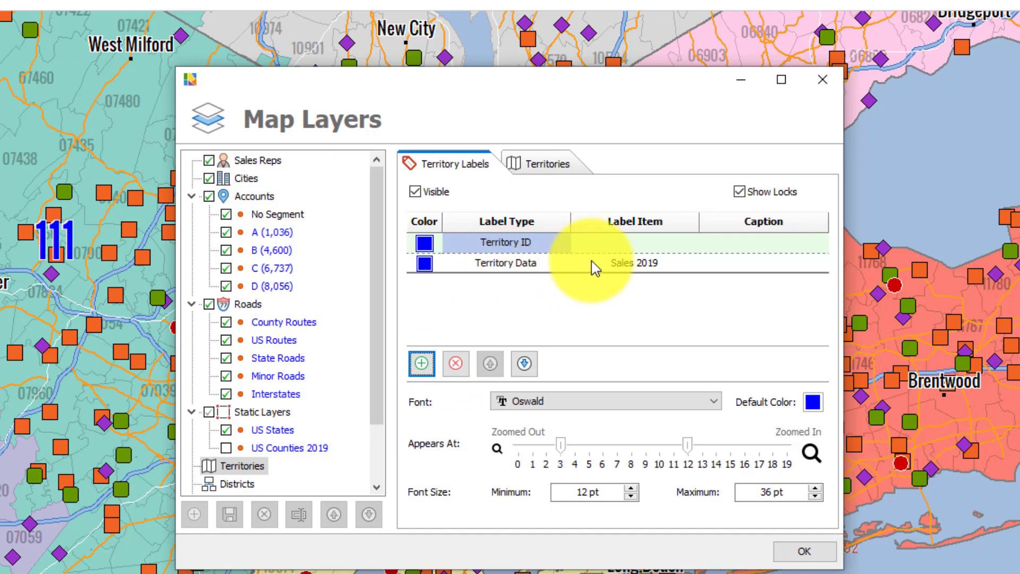
left_click(652, 267)
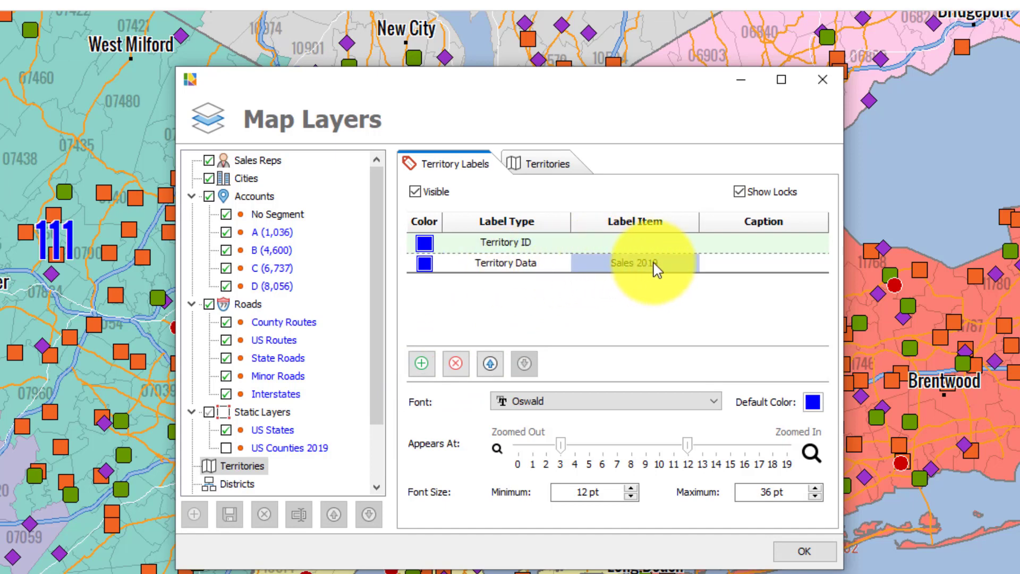
left_click(656, 268)
left_click(657, 268)
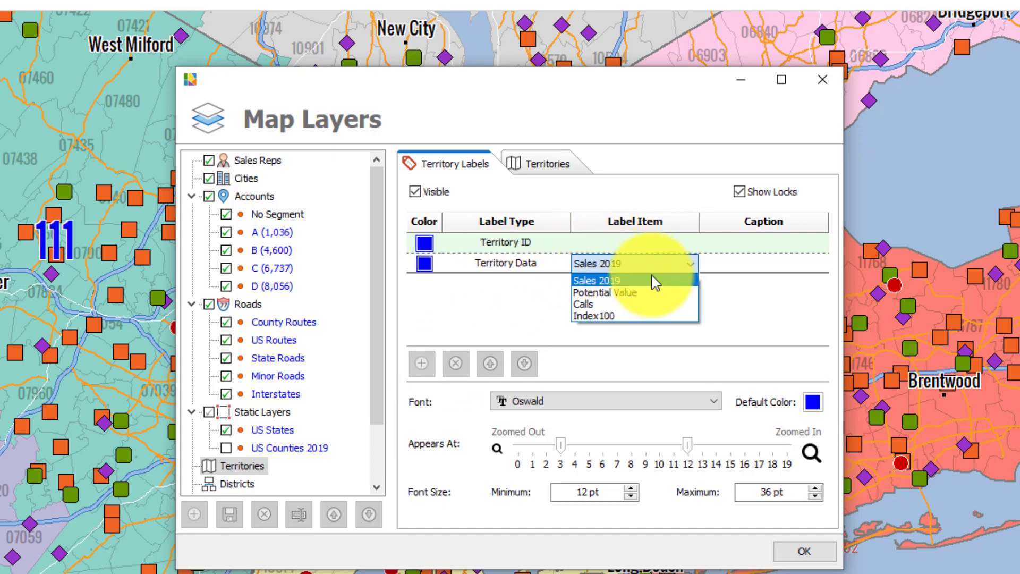
left_click(637, 316)
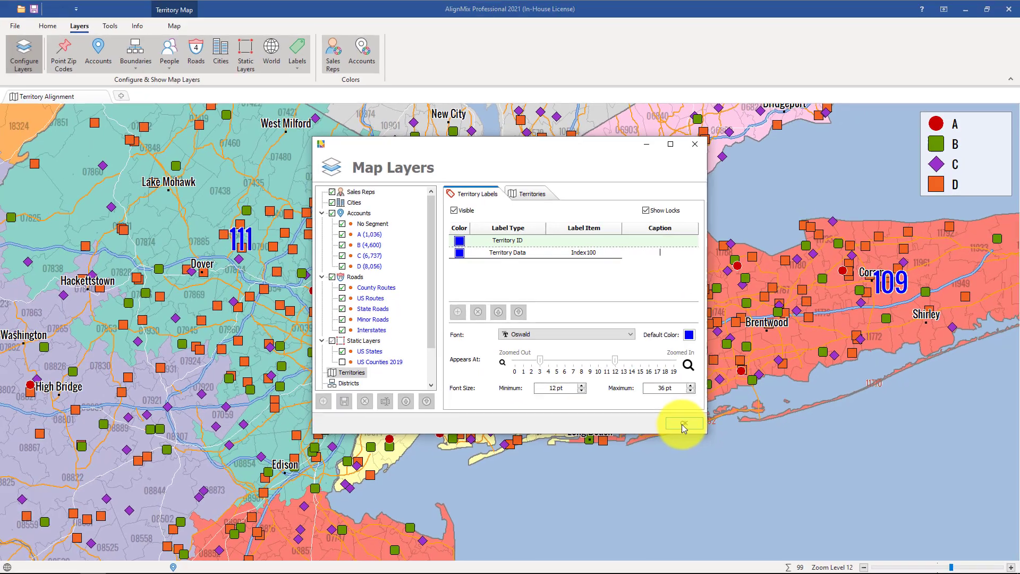
left_click(805, 552)
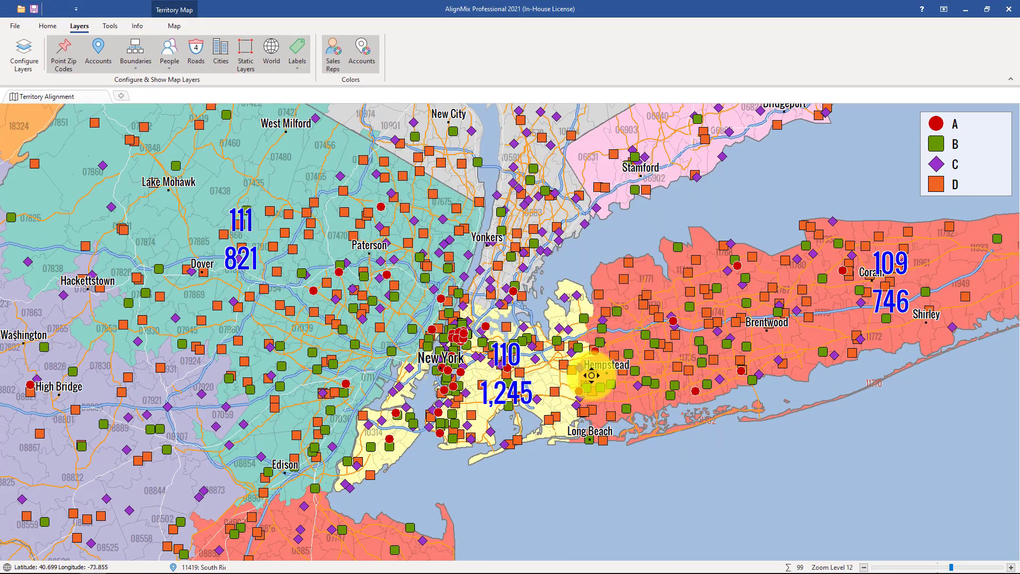
Hide the accounts on the map and use Touch Align to reassign the eastern zip codes of territory 110 to territory 109.
left_click(97, 49)
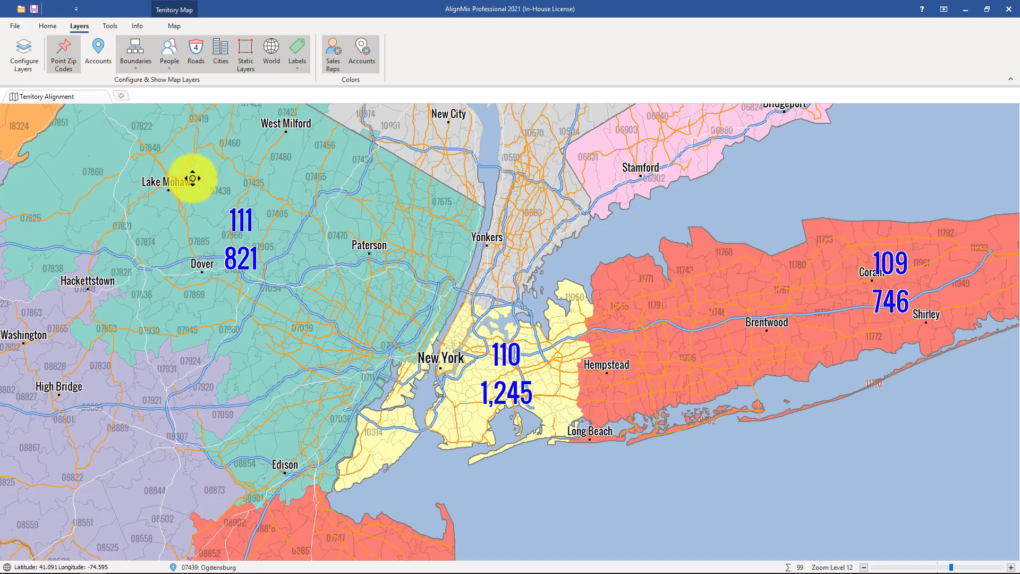
scroll(410, 256, "down", 1)
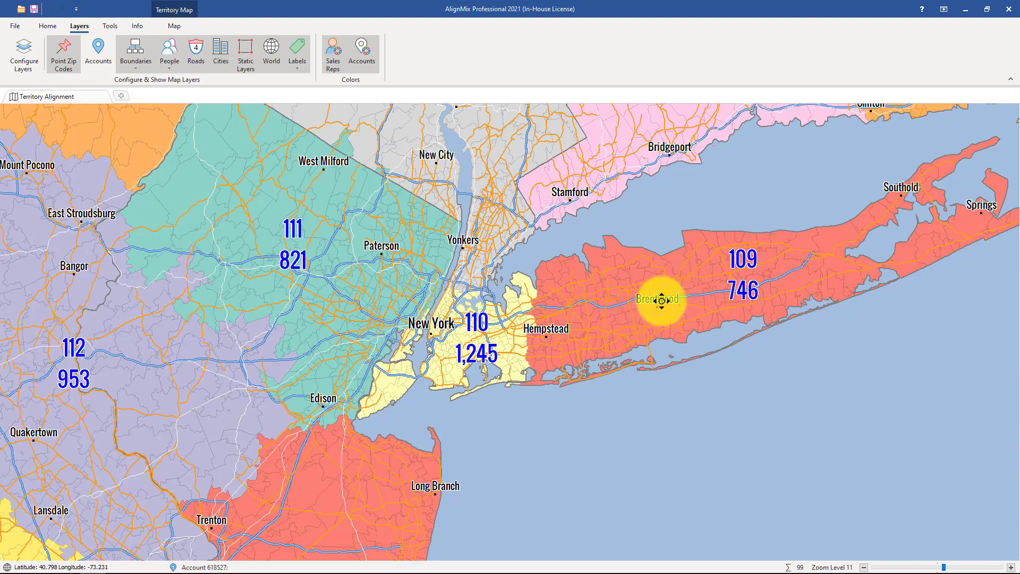
left_click(47, 26)
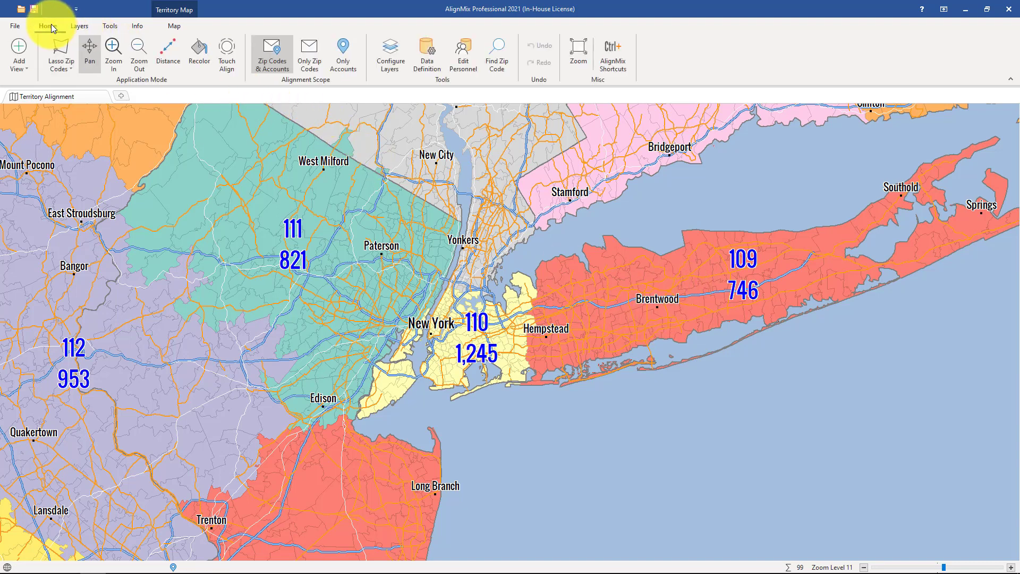
left_click(232, 63)
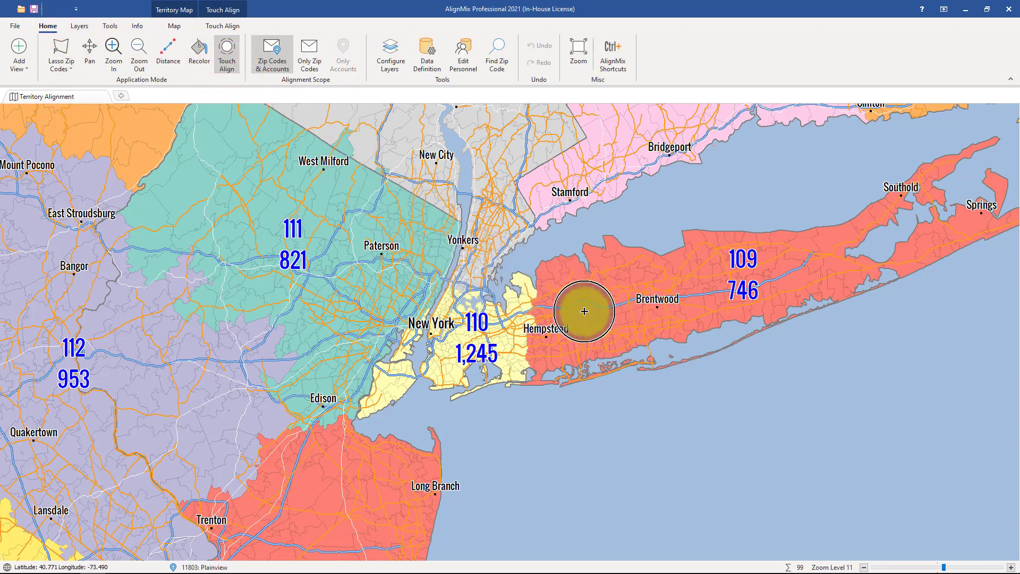
mouse_move(592, 294)
left_mouse_down()
mouse_move(536, 296)
mouse_move(528, 357)
mouse_move(519, 364)
mouse_move(515, 325)
mouse_move(487, 372)
mouse_move(495, 353)
left_mouse_up()
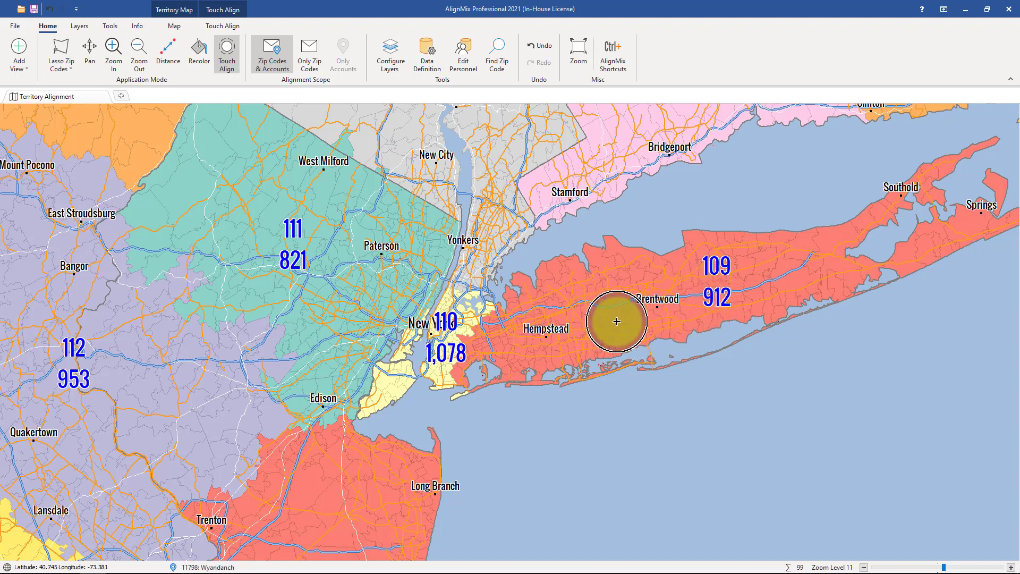
Examine the index labels of the territories west of New York, across Pennsylvania towards Pittsburgh.
scroll(616, 322, "down", 1)
scroll(619, 323, "down", 1)
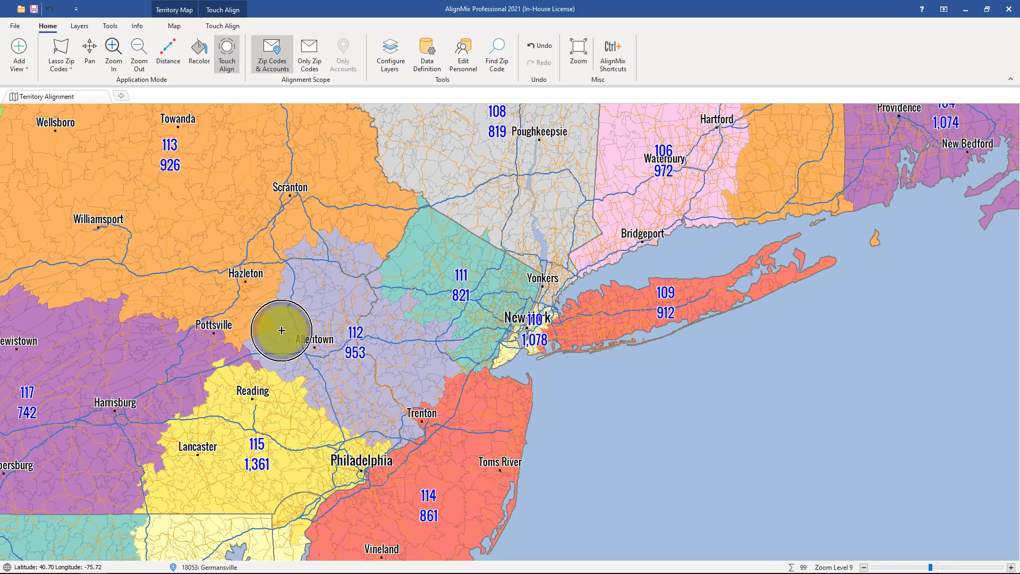
left_click(90, 49)
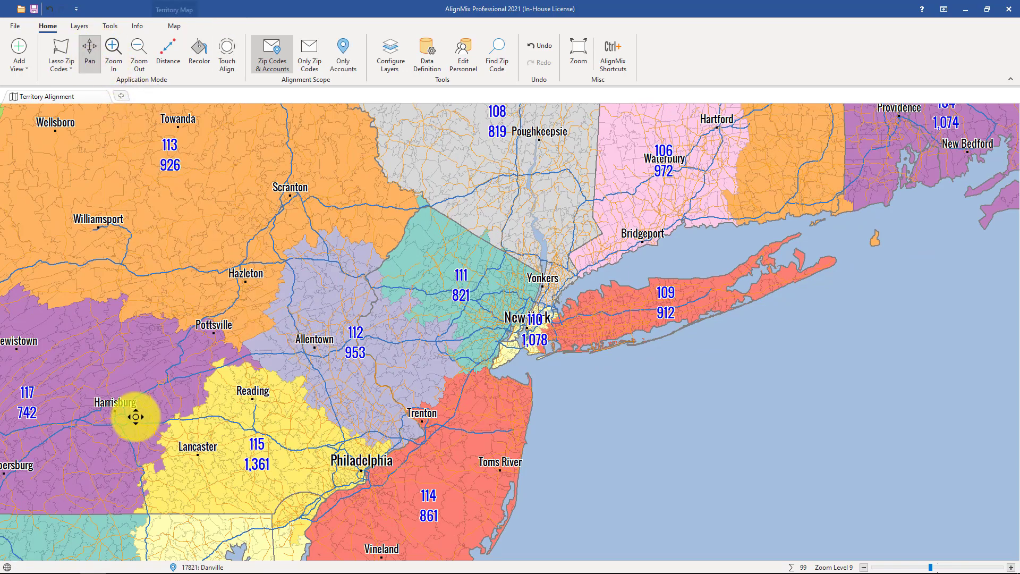
left_click_drag(146, 430, 718, 291)
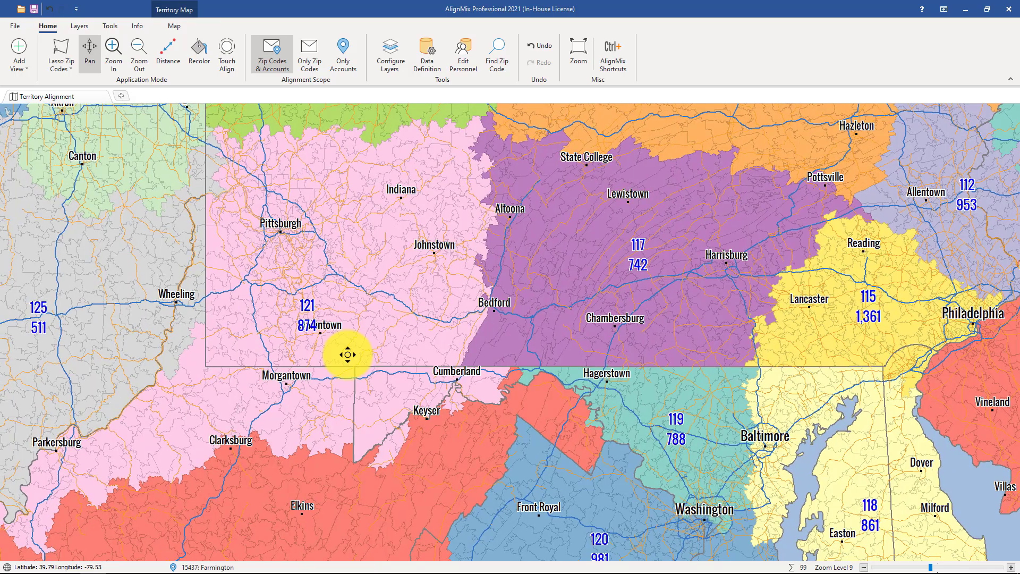